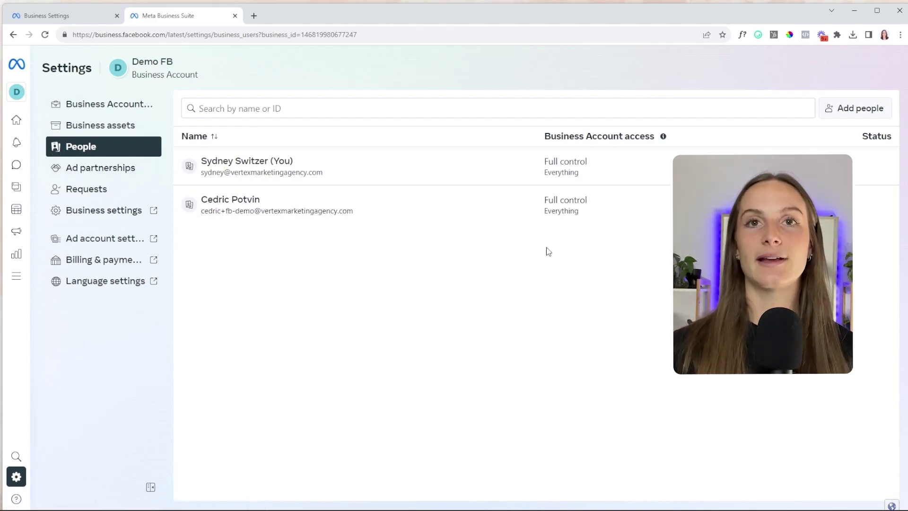
# Step: Start inviting a new person to the Demo FB Business Account and enter the invitee's email address
pyautogui.moveTo(663, 136)
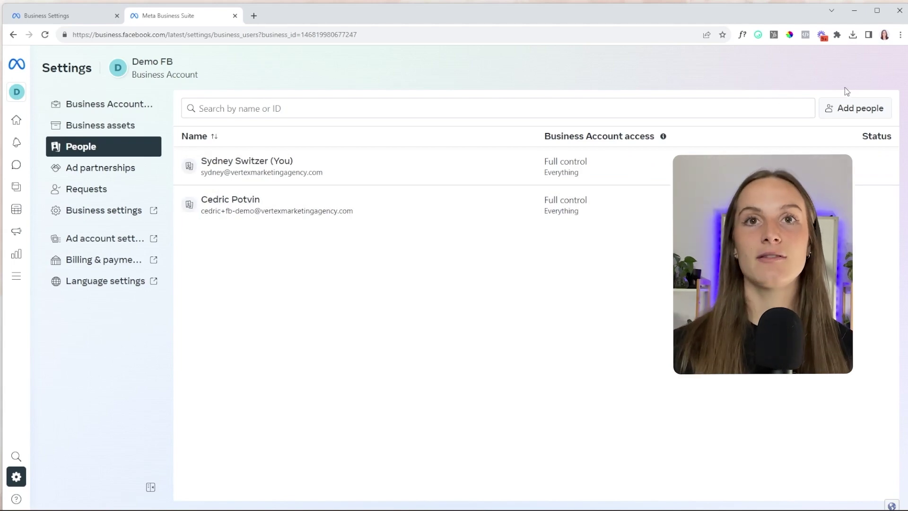
pyautogui.click(846, 107)
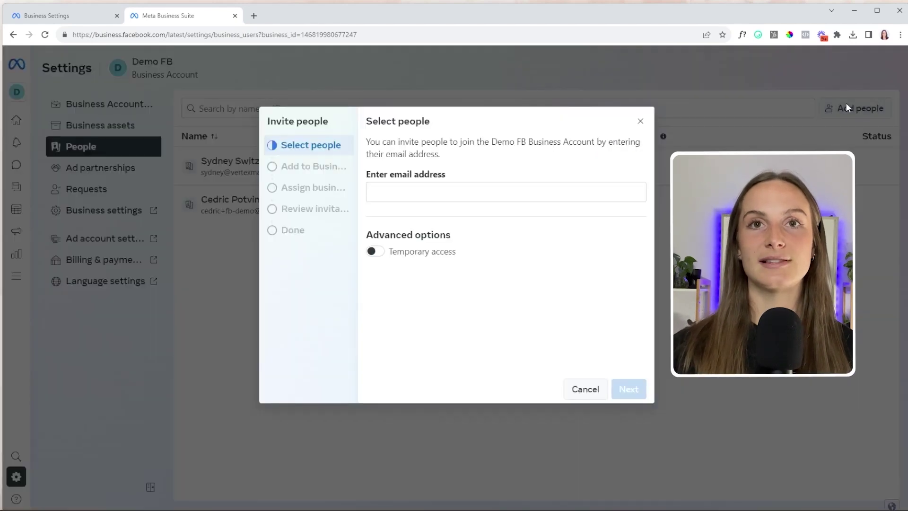
pyautogui.click(509, 192)
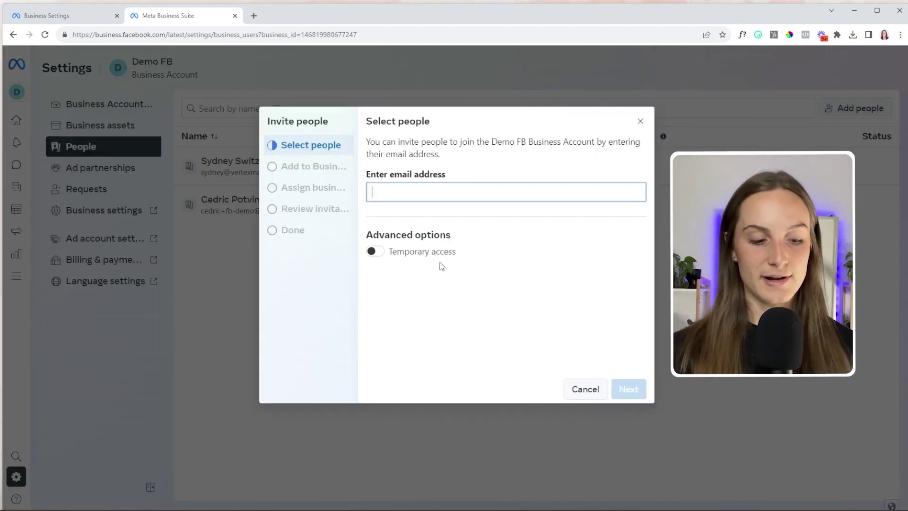
pyautogui.write('test')
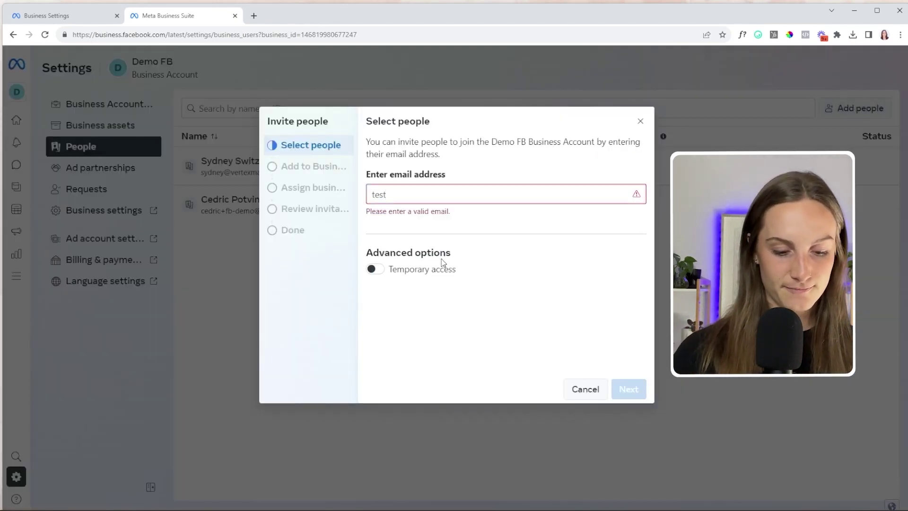
pyautogui.write('@ema8ilcom')
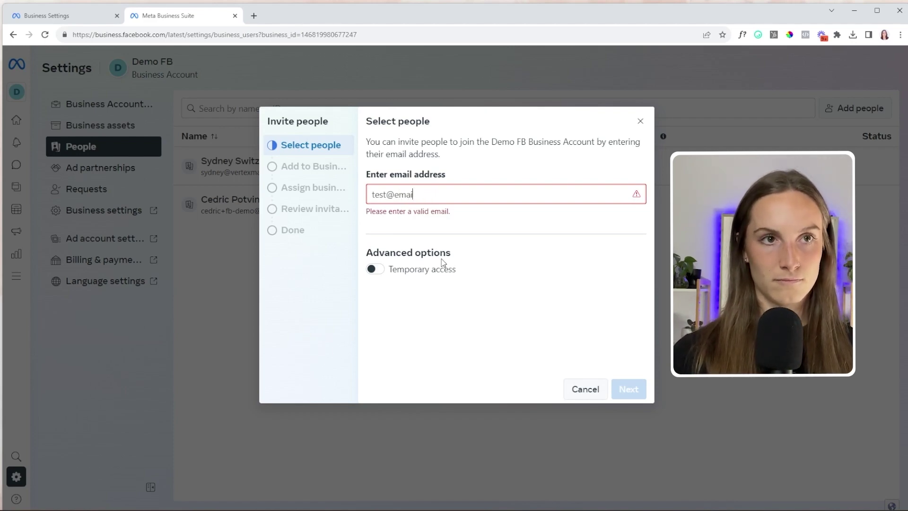
pyautogui.write('com')
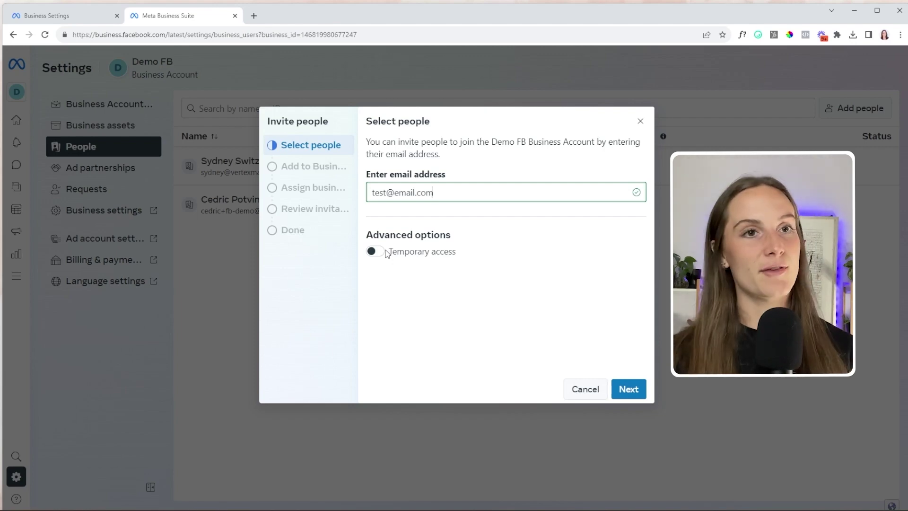
# Step: Turn temporary access on and back off for the invitee, and continue to the Business Account access options
pyautogui.click(376, 252)
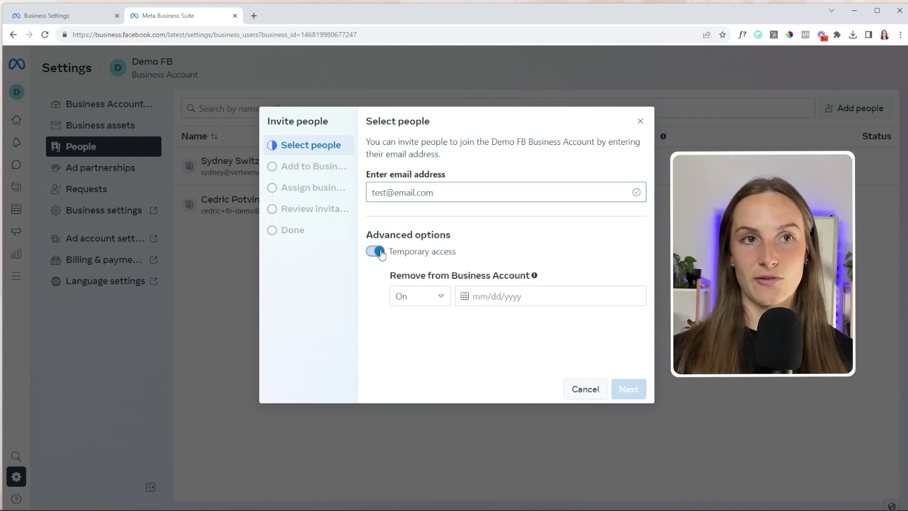
pyautogui.click(377, 251)
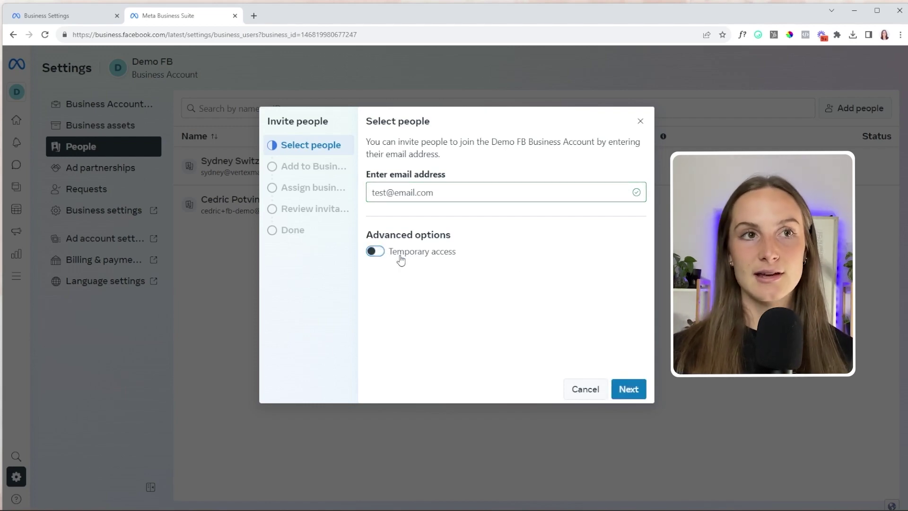
pyautogui.click(628, 389)
# Step: Read the explanation of partial access and grant the invitee full control by setting Everything to Manage
pyautogui.scroll(4, 563, 248)
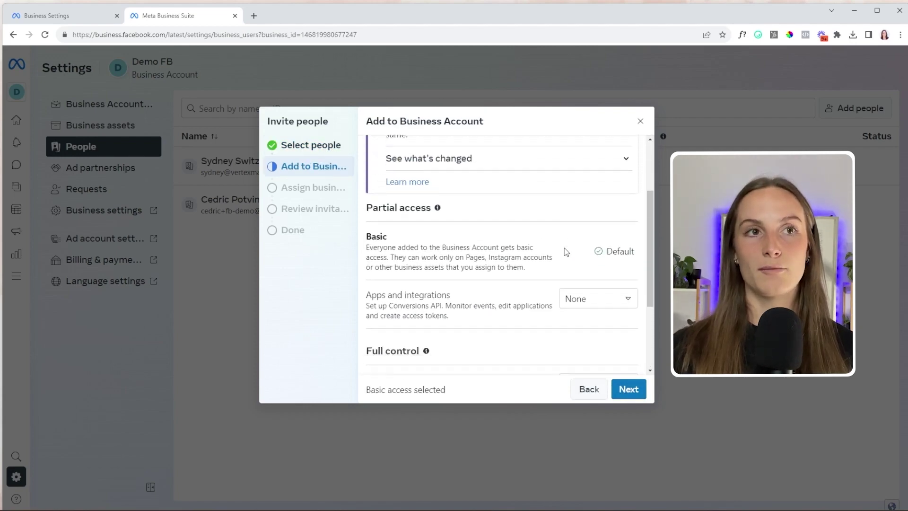
pyautogui.scroll(-1, 566, 242)
pyautogui.click(438, 183)
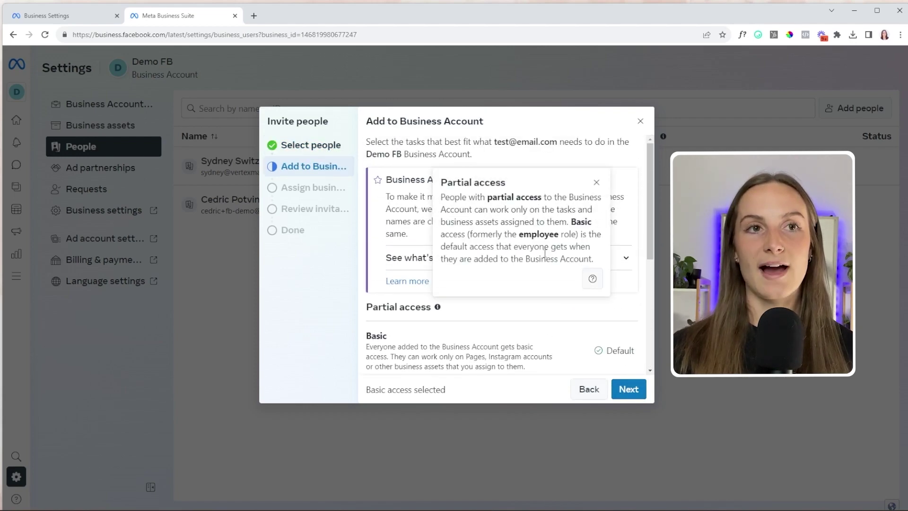
pyautogui.click(619, 329)
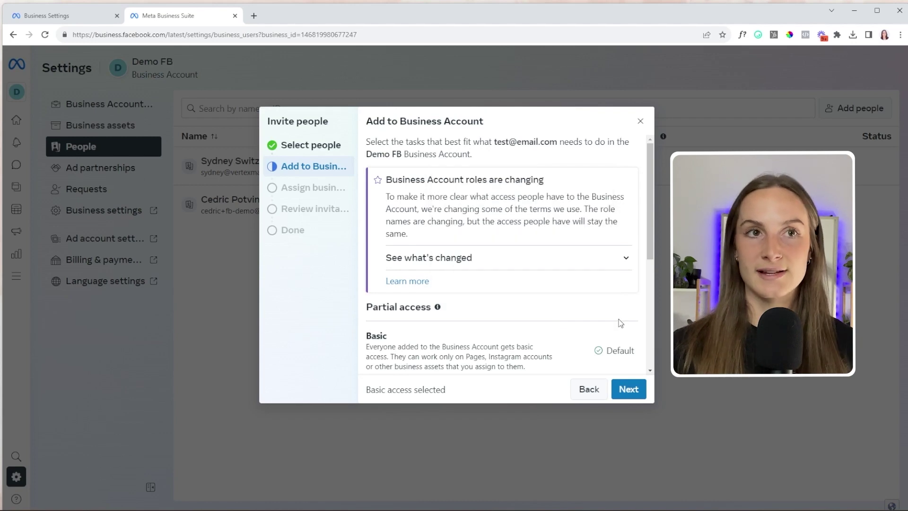
pyautogui.scroll(-2, 544, 276)
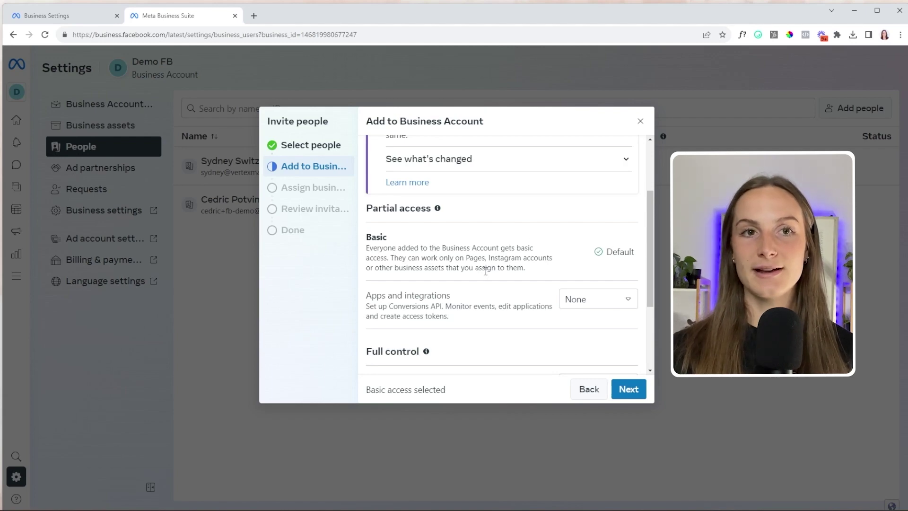
pyautogui.scroll(-3, 486, 271)
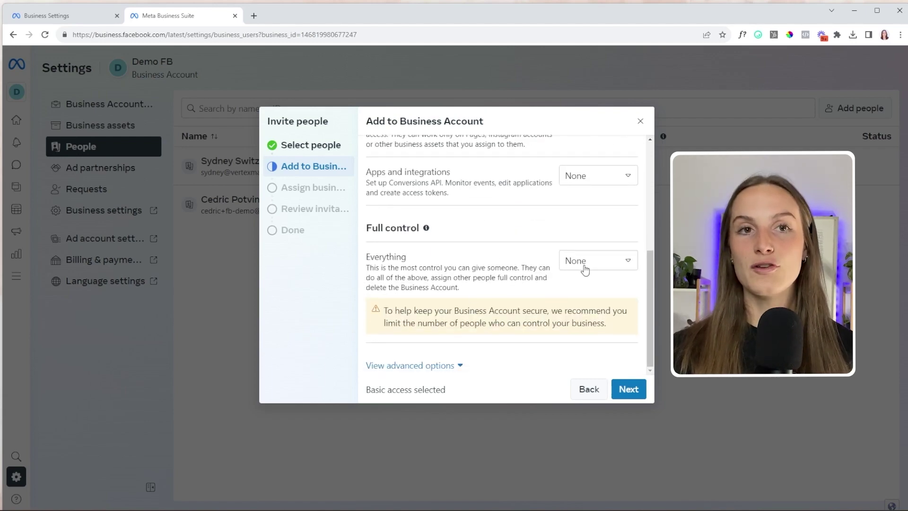
pyautogui.click(605, 266)
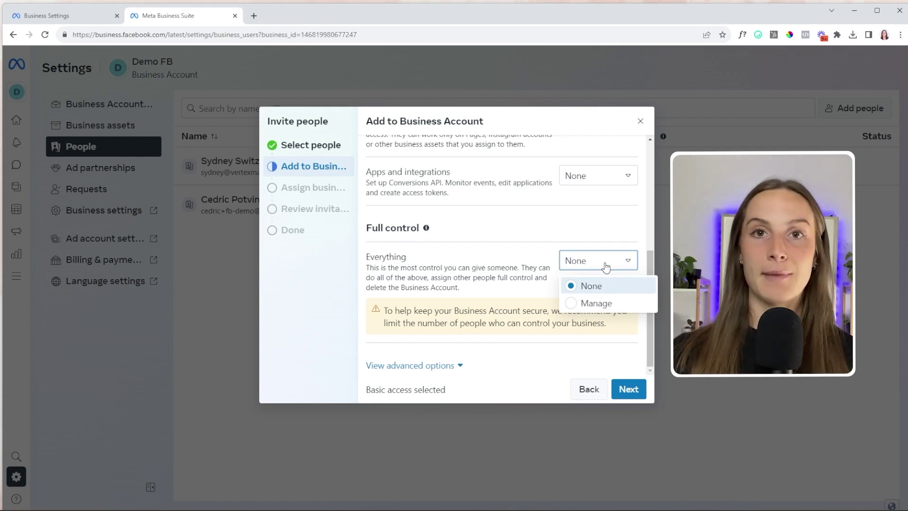
pyautogui.click(600, 303)
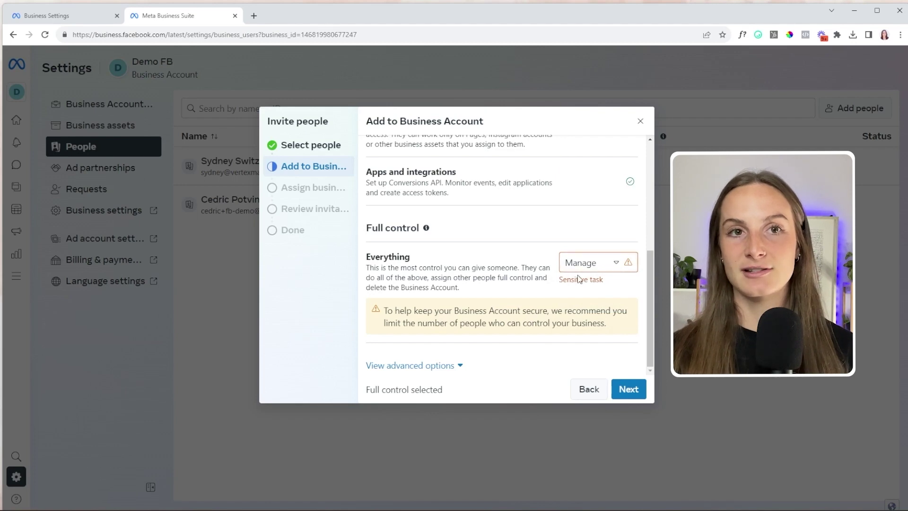
# Step: Display the advanced access options and examine the available Finance access levels
pyautogui.click(440, 366)
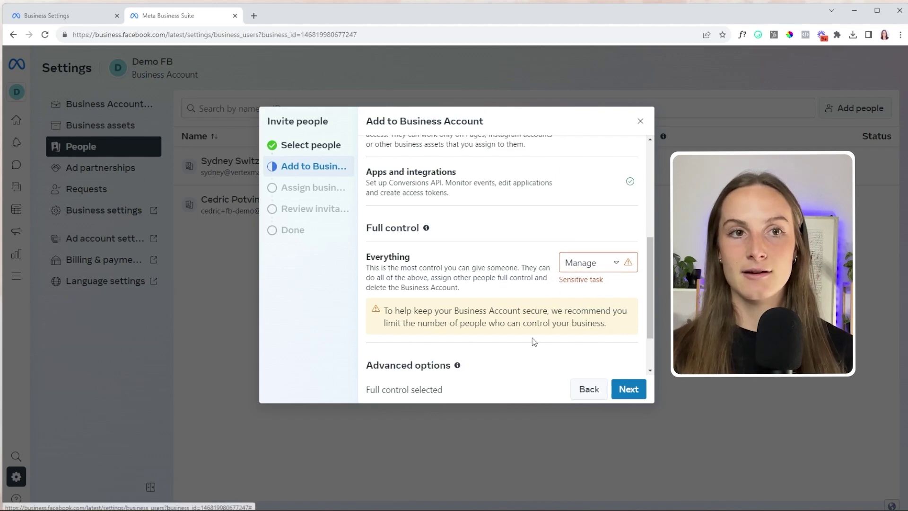
pyautogui.click(598, 330)
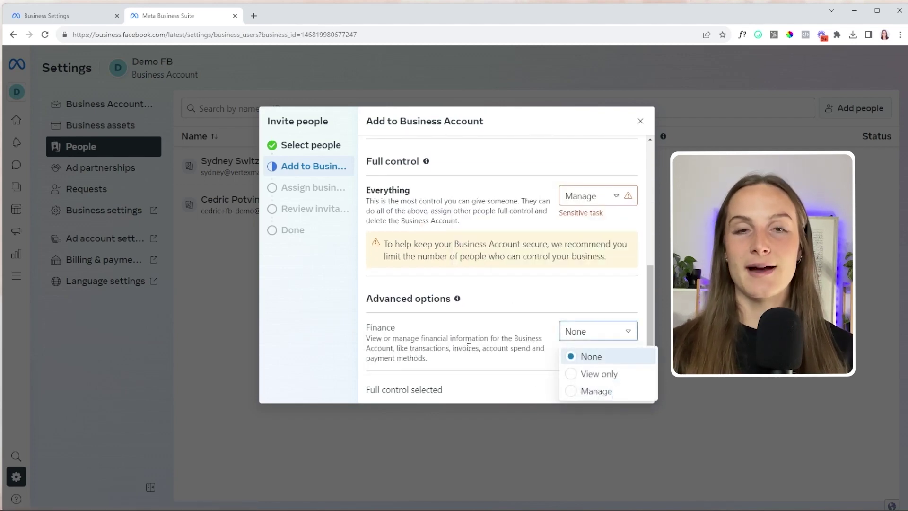
pyautogui.click(522, 350)
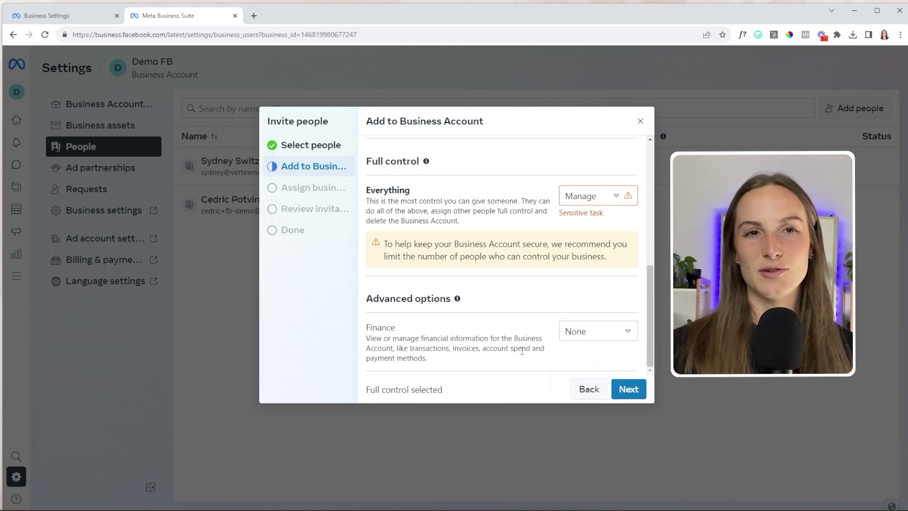
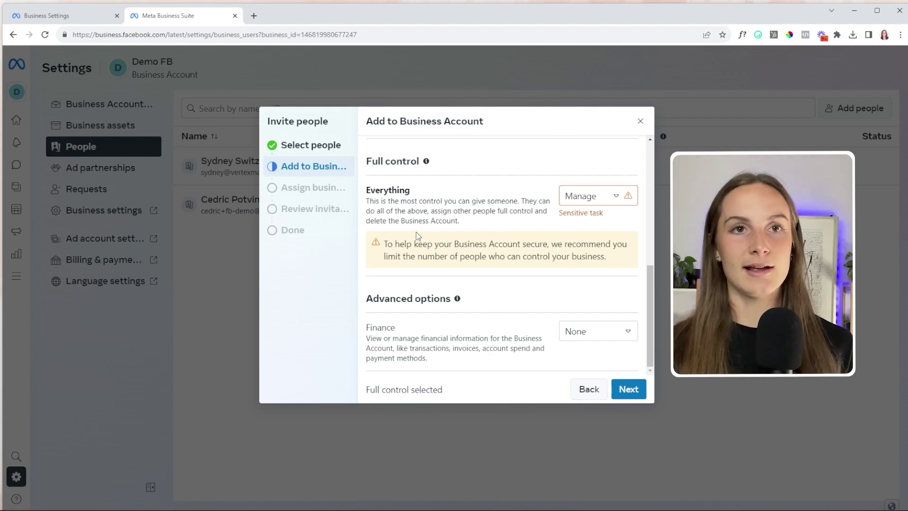
# Step: Keep Everything under Full control set to Manage and continue to the business asset assignment
pyautogui.click(586, 201)
pyautogui.click(593, 250)
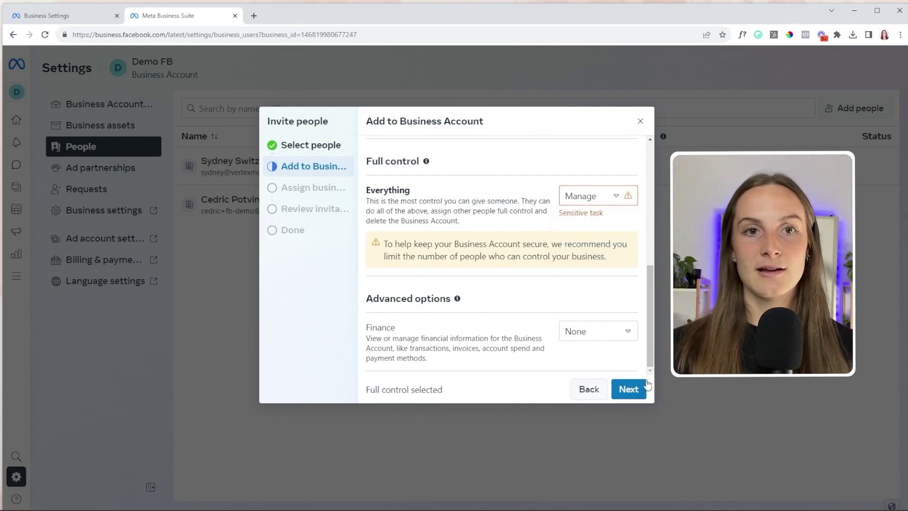
pyautogui.click(628, 388)
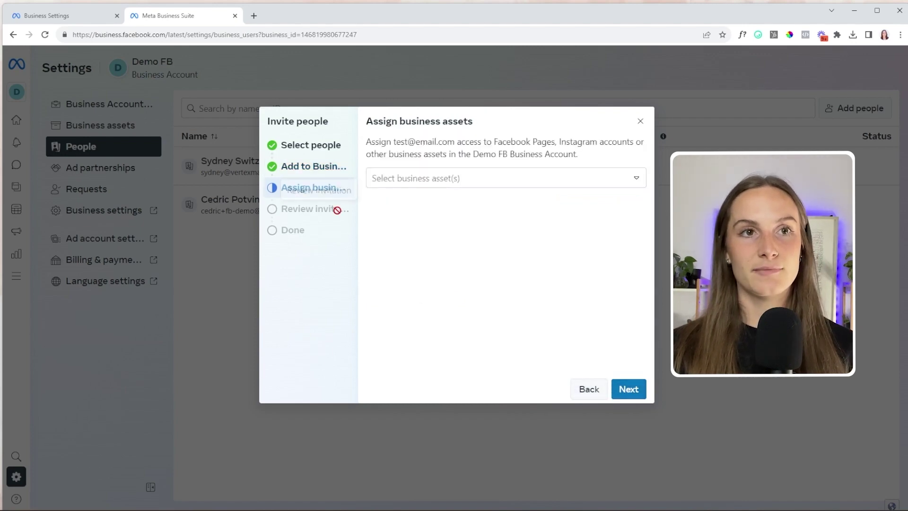
# Step: Select Demo FB Page, Demo FB's Pixel, the first Catalog_products catalog and the DEMO ad account as the invitee's business assets
pyautogui.click(505, 184)
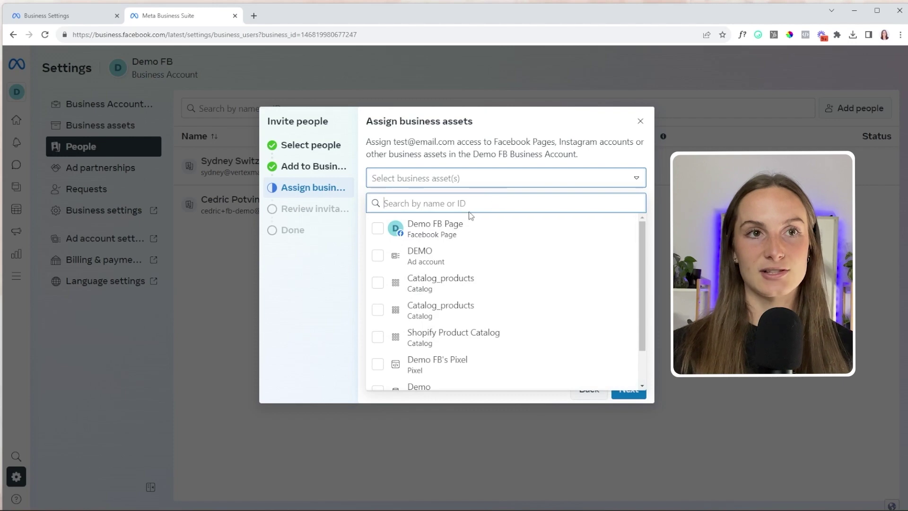
pyautogui.click(451, 236)
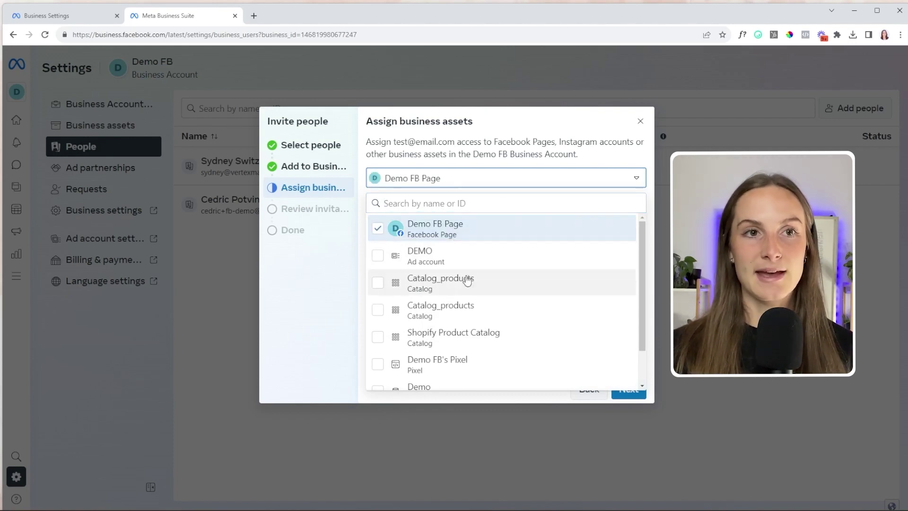
pyautogui.scroll(-2, 497, 326)
pyautogui.click(484, 326)
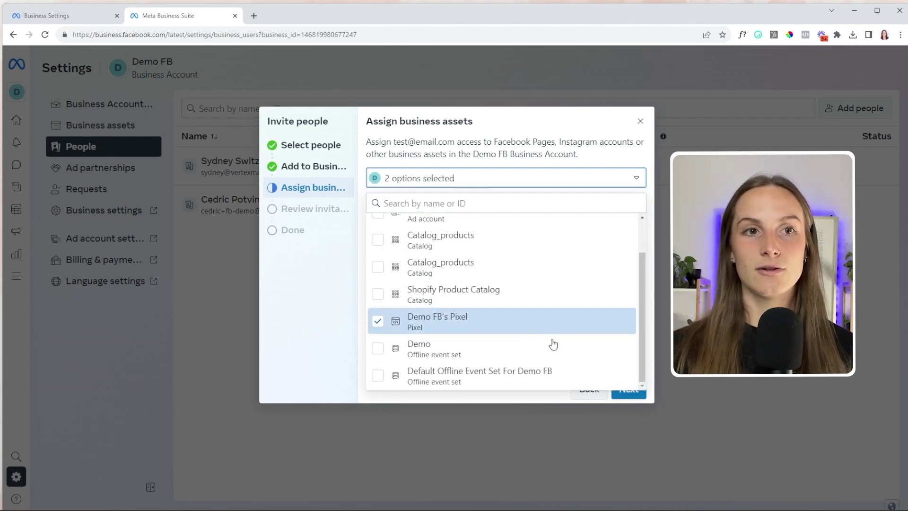
pyautogui.scroll(2, 524, 284)
pyautogui.click(525, 282)
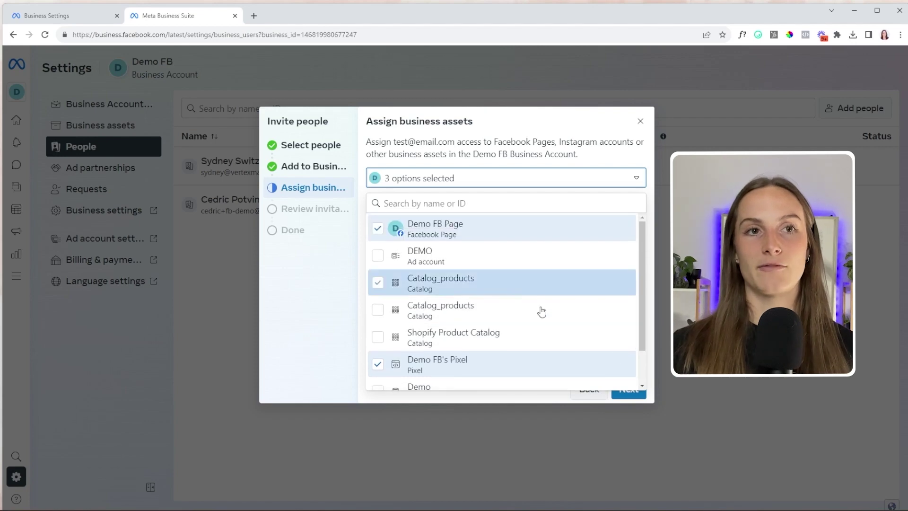
pyautogui.scroll(1, 433, 263)
pyautogui.click(434, 264)
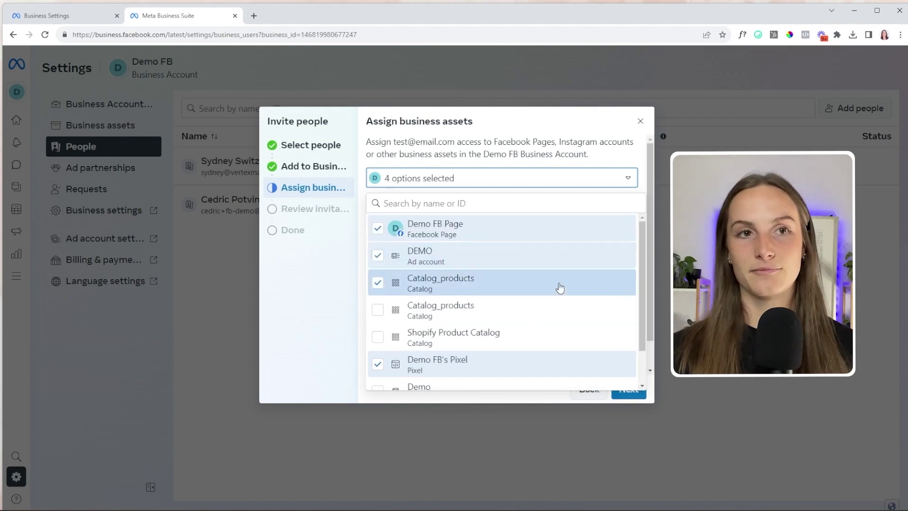
pyautogui.click(507, 397)
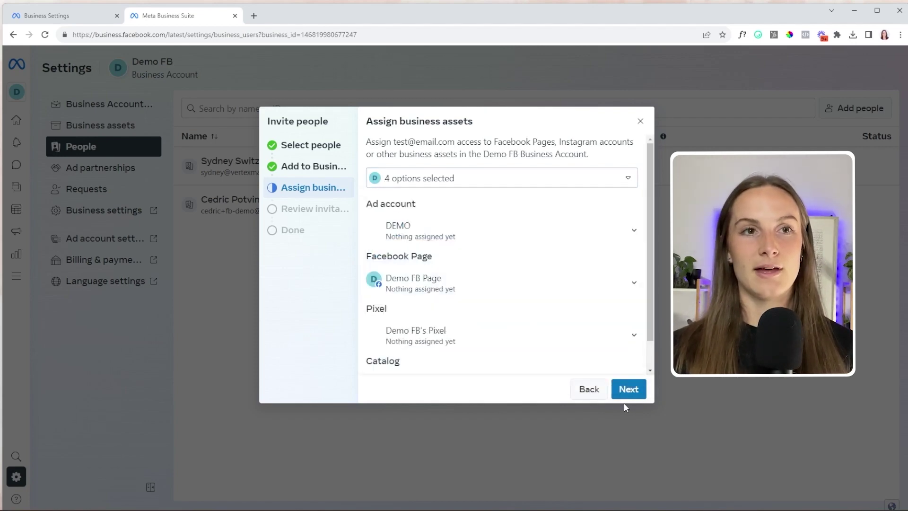
# Step: Continue to the invitation review without assigning any tasks for the selected business assets
pyautogui.scroll(-1, 571, 347)
pyautogui.click(629, 388)
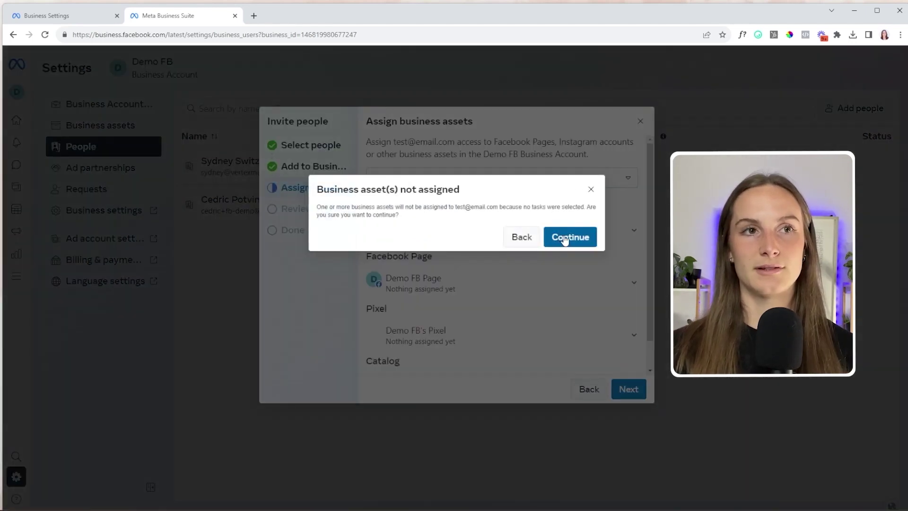
pyautogui.click(565, 240)
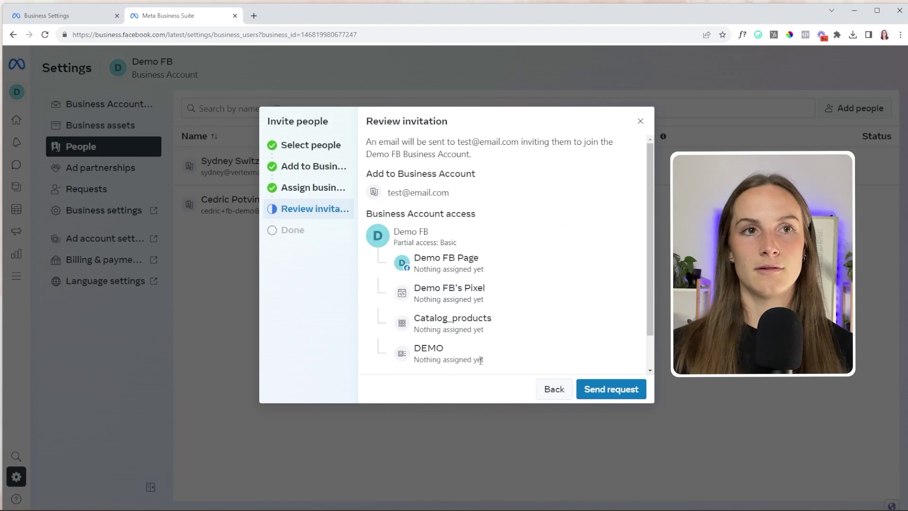
# Step: Review the invitation's account access and asset details, and discard the invitation without sending it
pyautogui.scroll(-2, 487, 237)
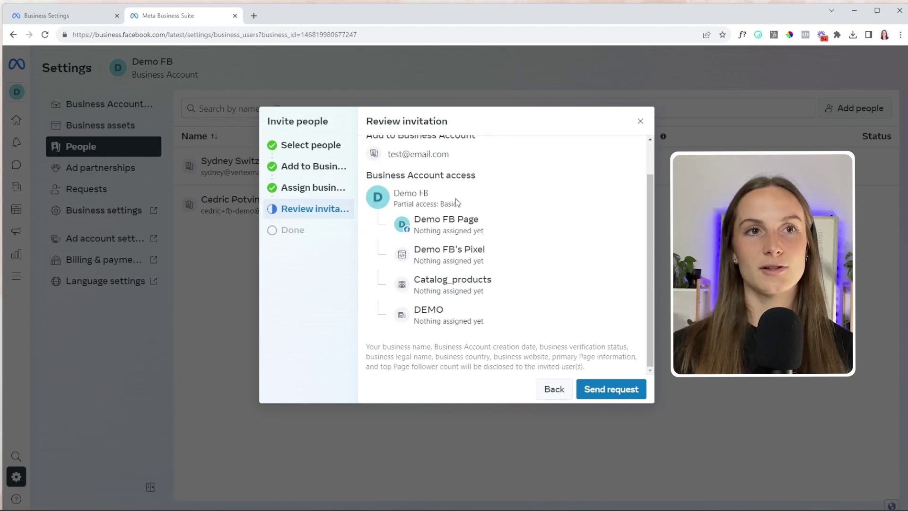
pyautogui.scroll(2, 478, 209)
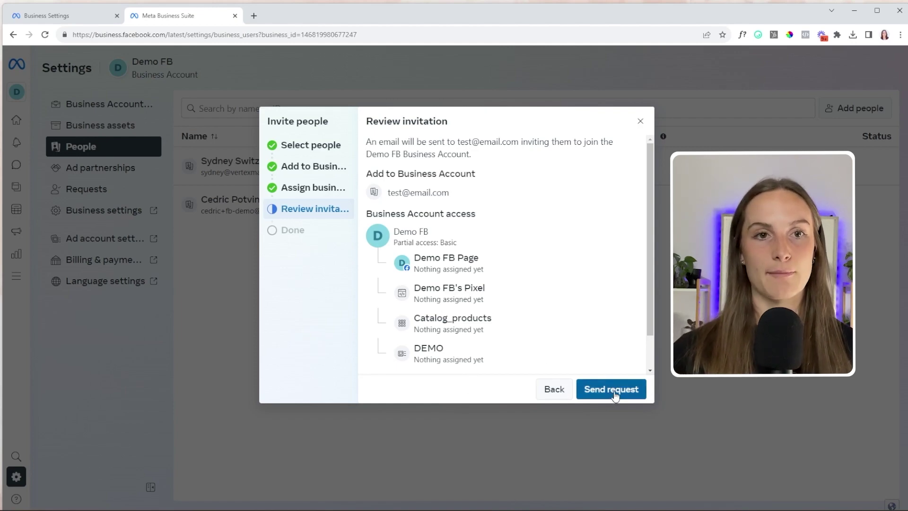
pyautogui.click(551, 397)
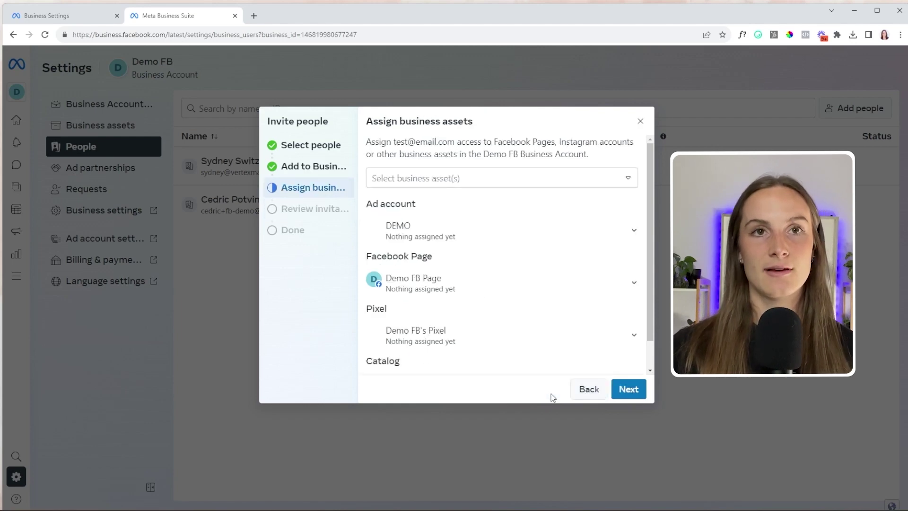
pyautogui.click(638, 121)
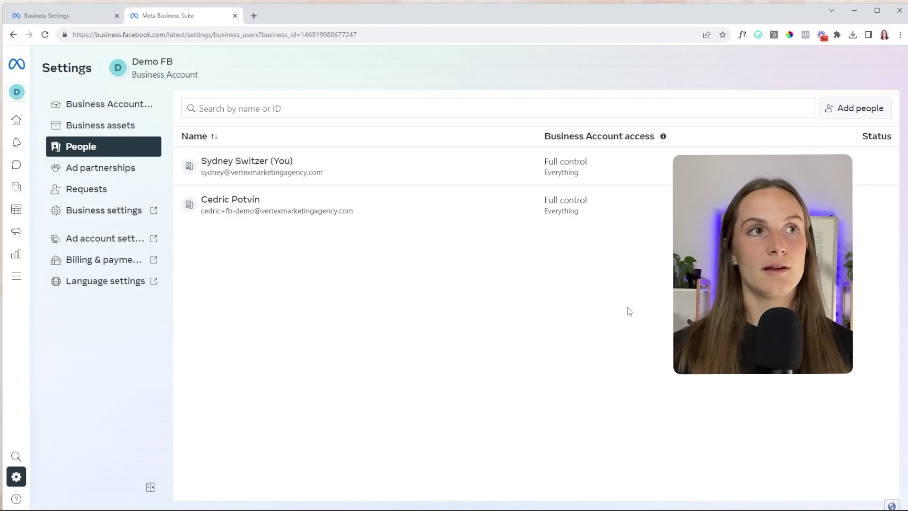
# Step: Look at the People page in the Business Settings tab and return to the Meta Business Suite tab
pyautogui.click(87, 17)
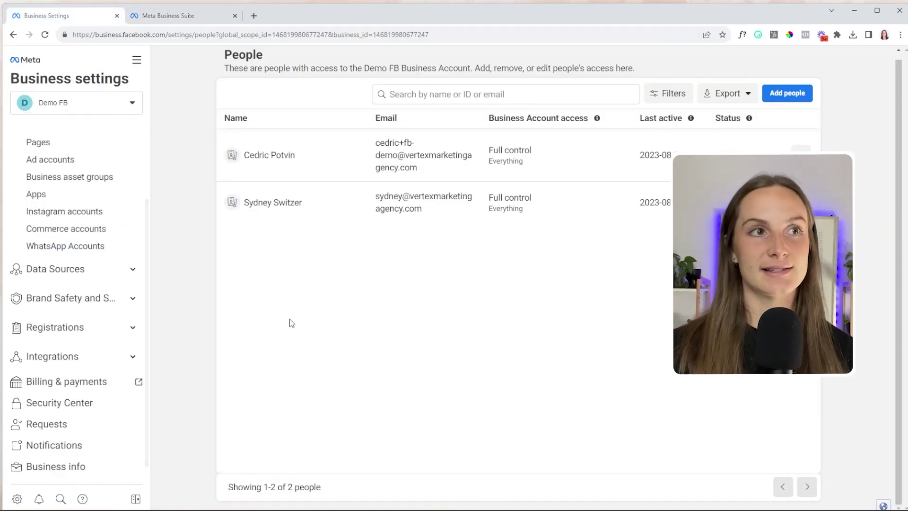
pyautogui.scroll(3, 105, 325)
pyautogui.click(174, 17)
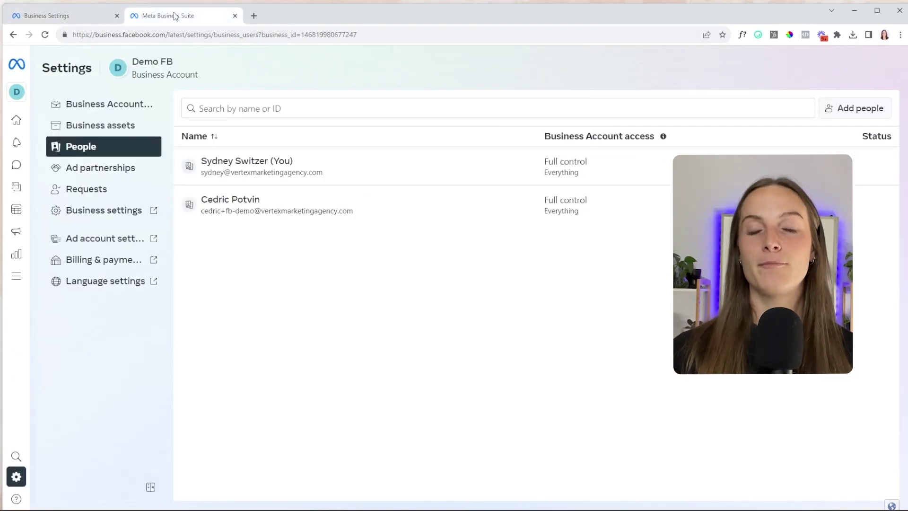
# Step: Open the Partners list in the Business Settings tab and locate the business ID in the page address
pyautogui.click(80, 19)
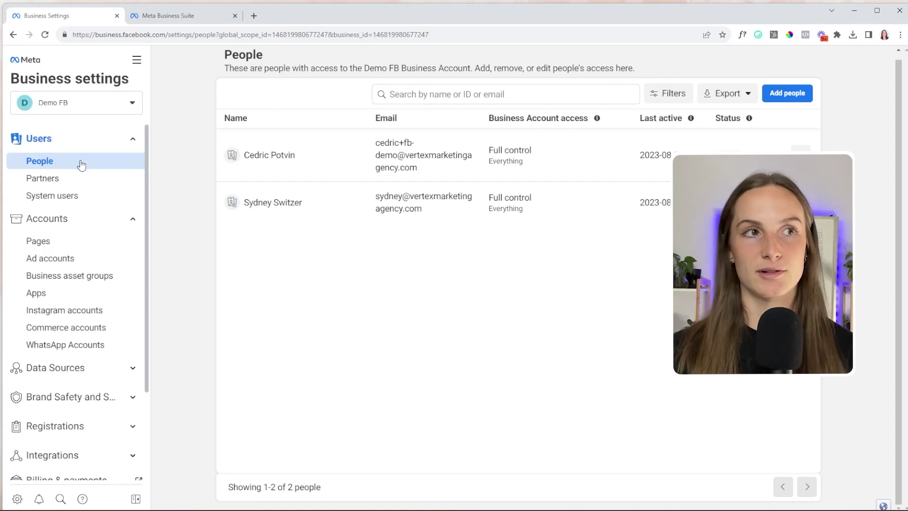
pyautogui.click(58, 184)
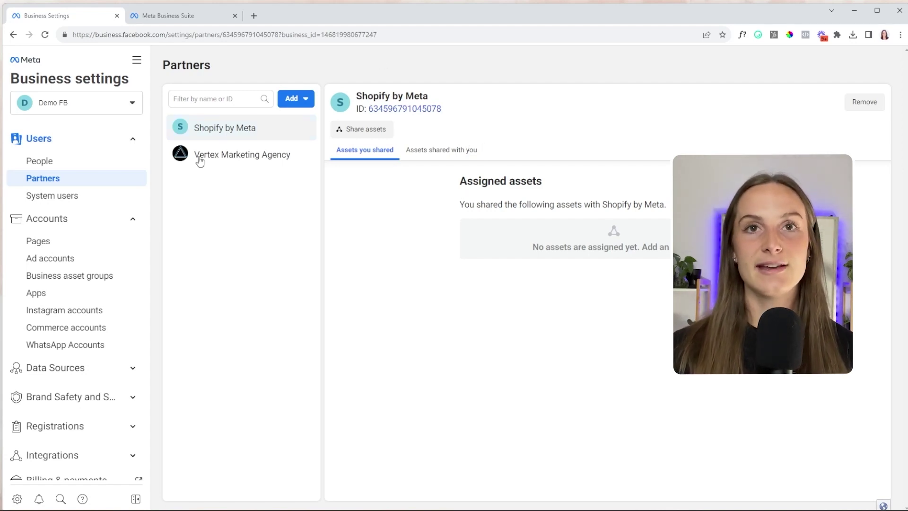
pyautogui.moveTo(282, 35); pyautogui.dragTo(405, 34)
pyautogui.click(406, 35)
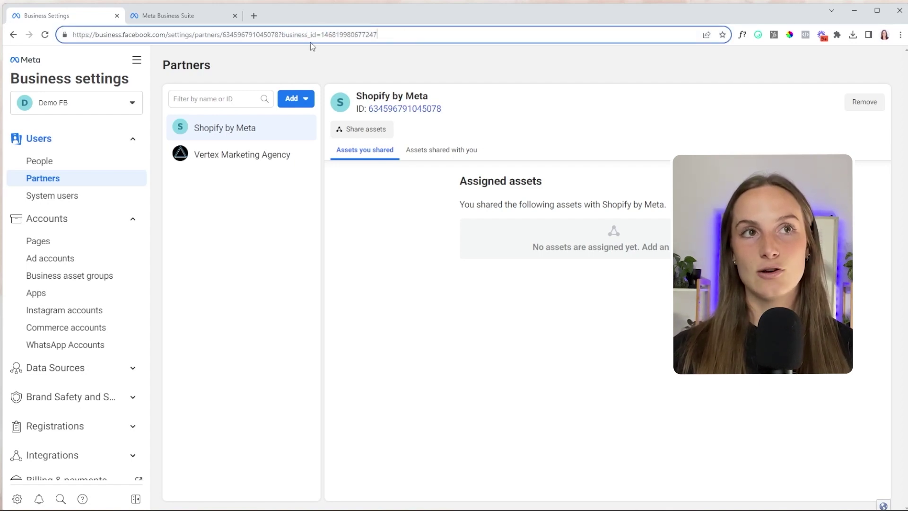
pyautogui.moveTo(321, 35); pyautogui.dragTo(412, 34)
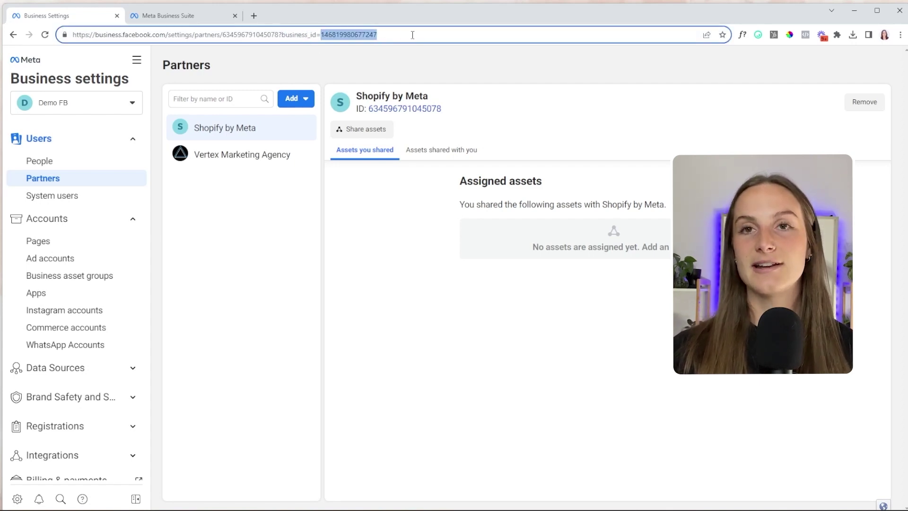
pyautogui.click(423, 58)
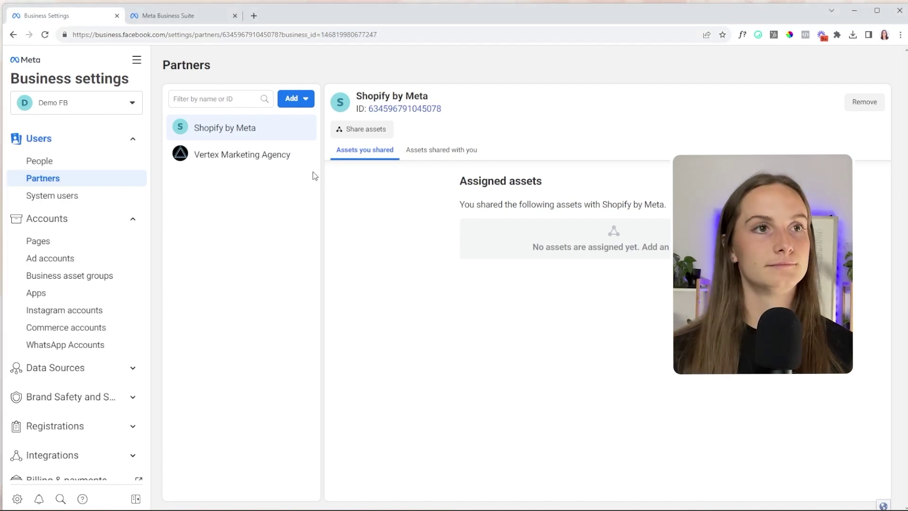
# Step: Start giving a partner access to business assets, enter the partner's business ID and continue to the asset assignment
pyautogui.click(303, 98)
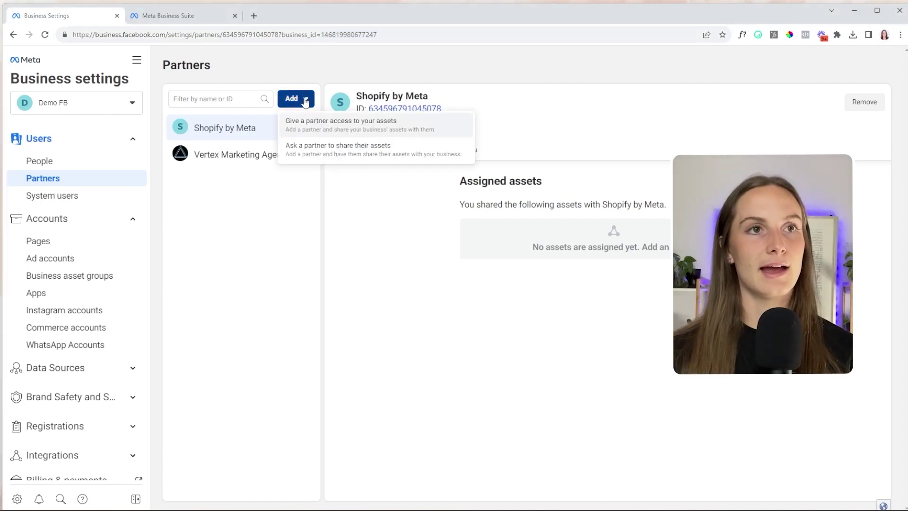
pyautogui.click(381, 128)
pyautogui.click(416, 282)
pyautogui.hotkey('ctrl', 'v')
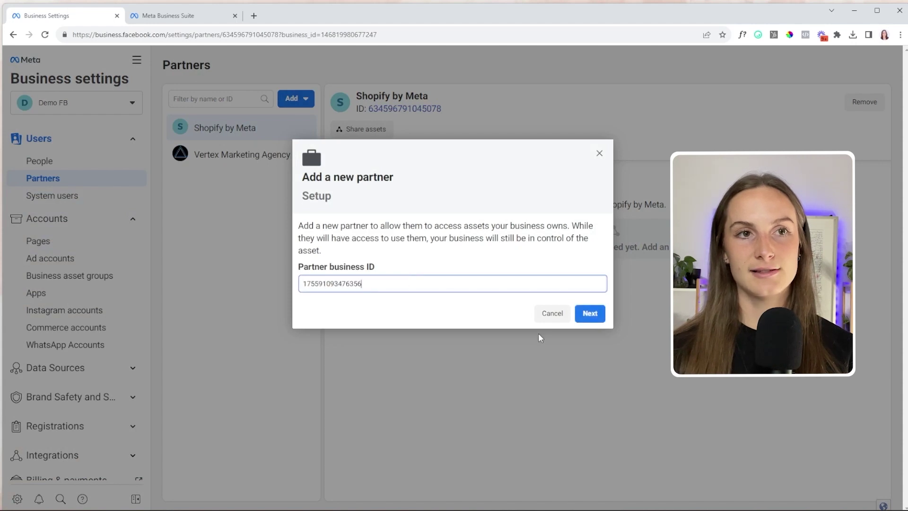
pyautogui.click(589, 313)
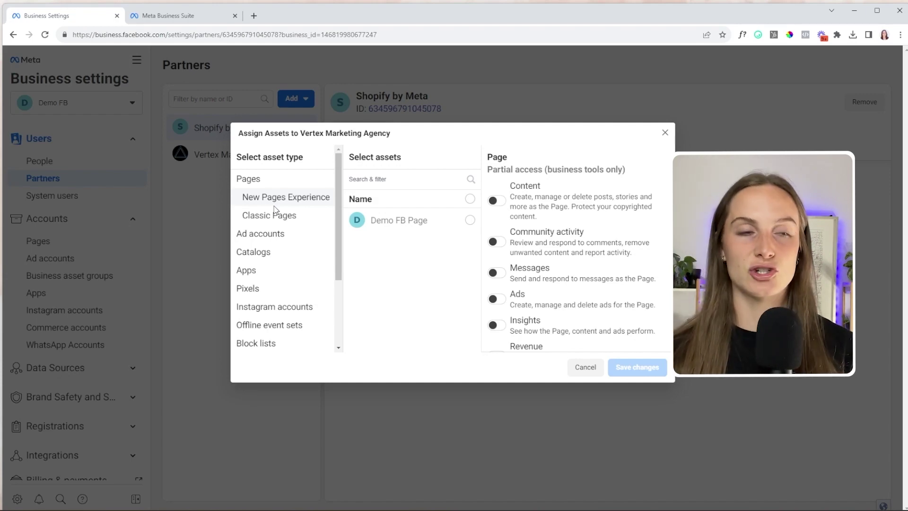
# Step: Select Demo FB Page for Vertex Marketing Agency and try its full control option, Everything (except sensitive actions)
pyautogui.click(401, 219)
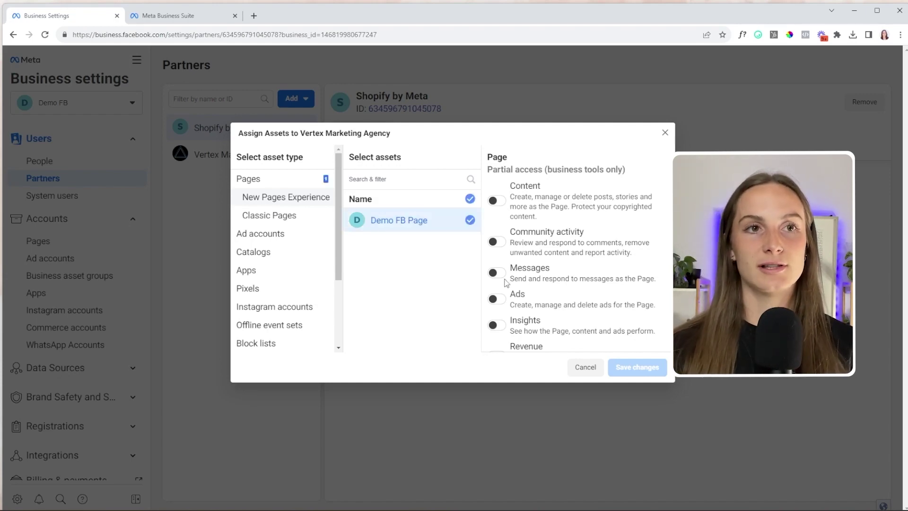
pyautogui.scroll(-5, 539, 304)
pyautogui.click(496, 316)
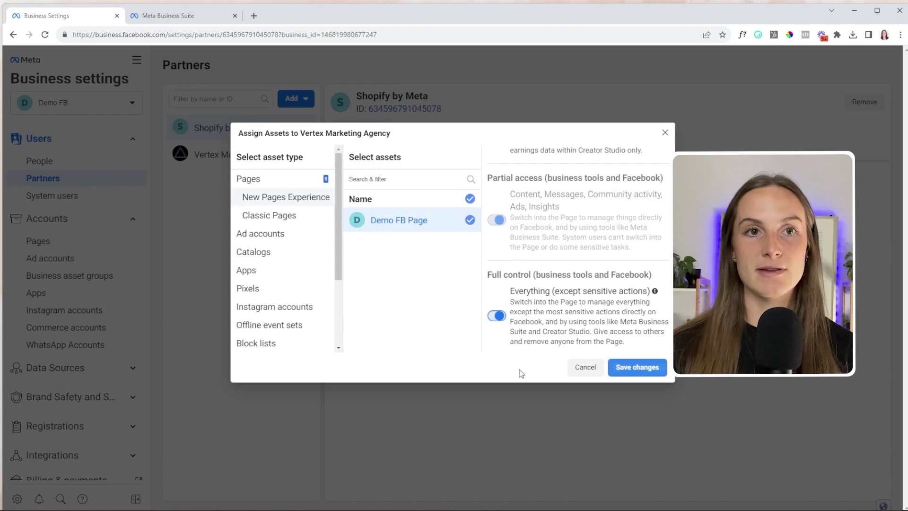
pyautogui.click(497, 316)
pyautogui.scroll(5, 511, 237)
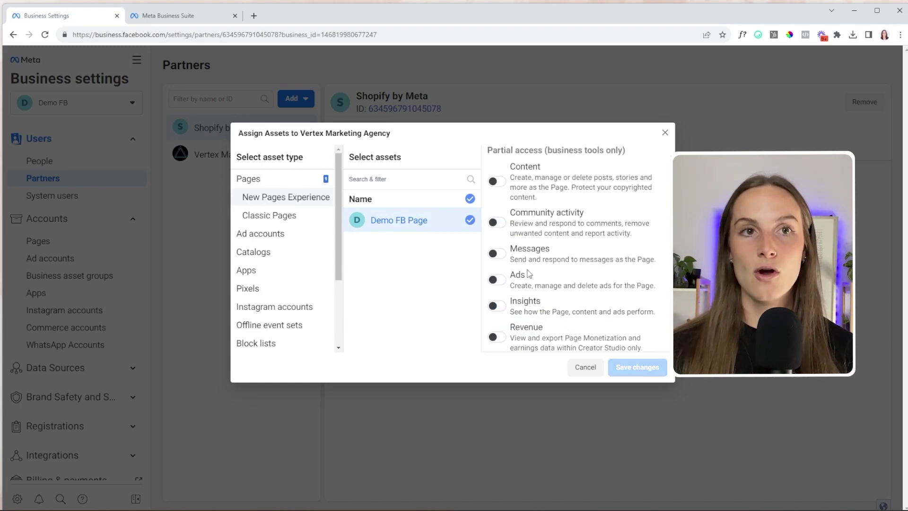
# Step: Enable Ads access for Demo FB Page, plus partial access covering Content, Messages, Community activity, Ads and Insights in business tools and Facebook
pyautogui.click(496, 280)
pyautogui.scroll(-2, 520, 288)
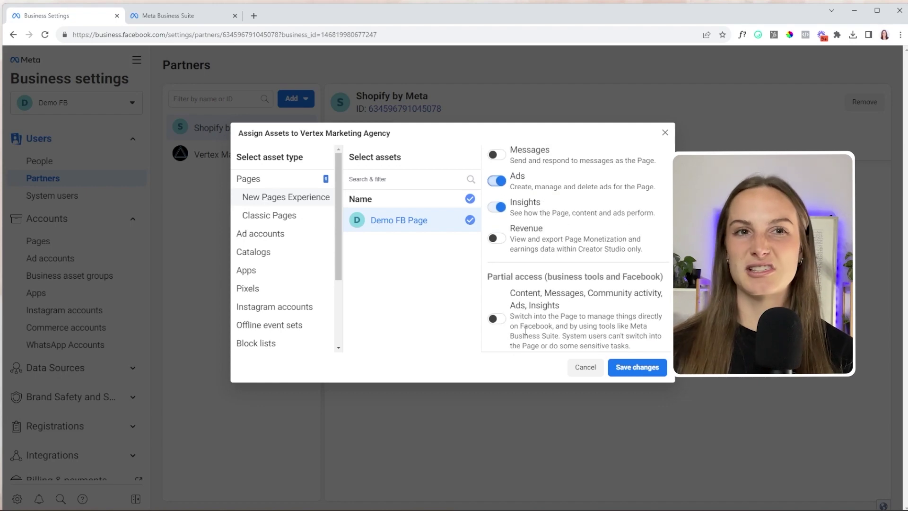
pyautogui.click(496, 319)
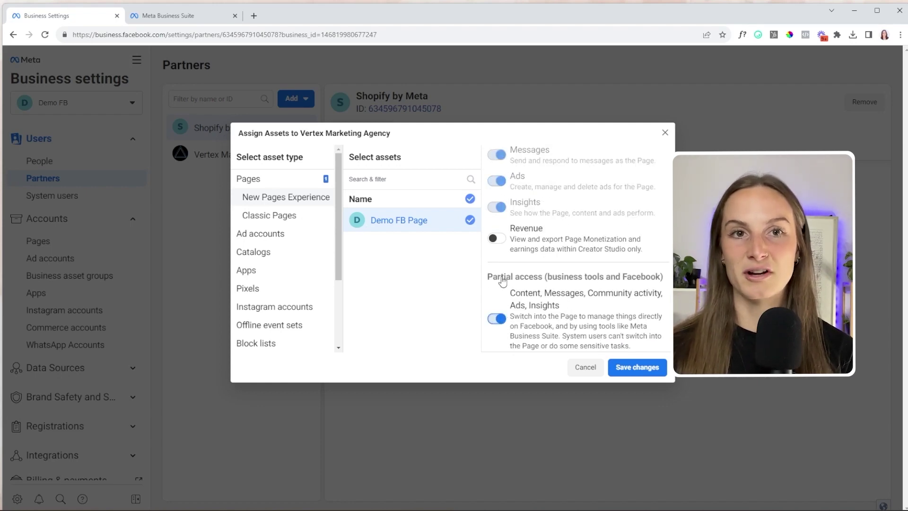
# Step: Select the DEMO ad account, enable View performance and Manage campaigns, and close the asset assignment without saving
pyautogui.scroll(-1, 265, 283)
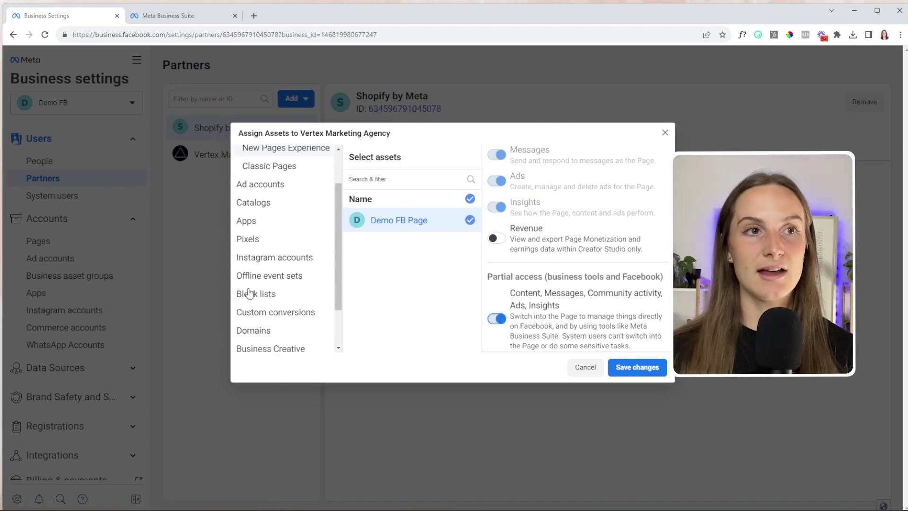
pyautogui.click(292, 186)
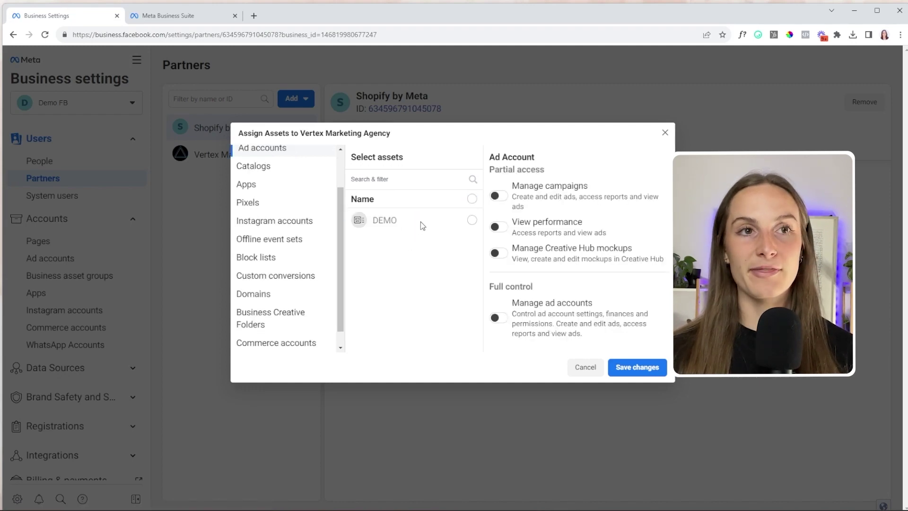
pyautogui.click(420, 222)
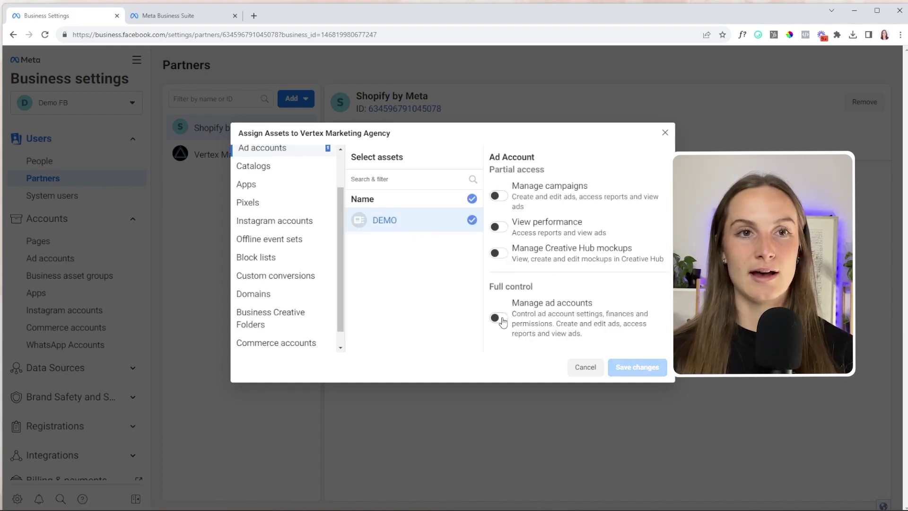
pyautogui.click(499, 253)
pyautogui.click(501, 257)
pyautogui.click(498, 229)
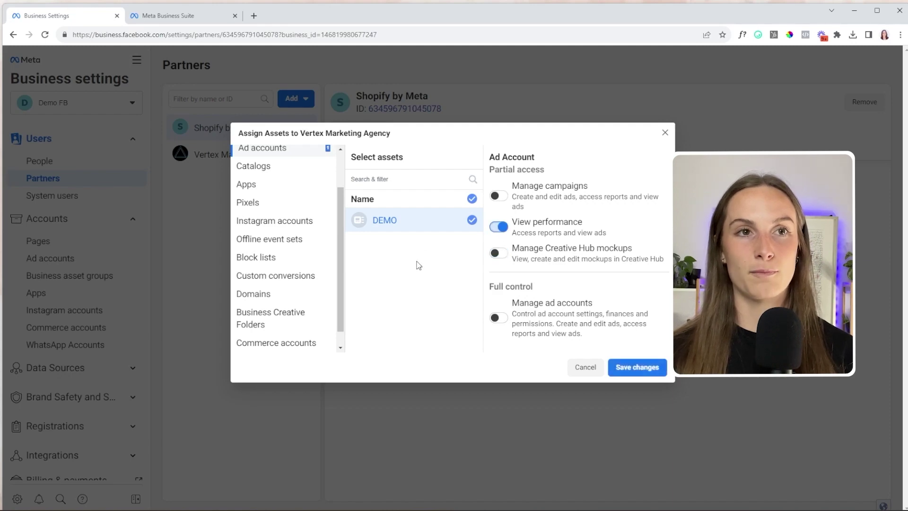
pyautogui.click(498, 196)
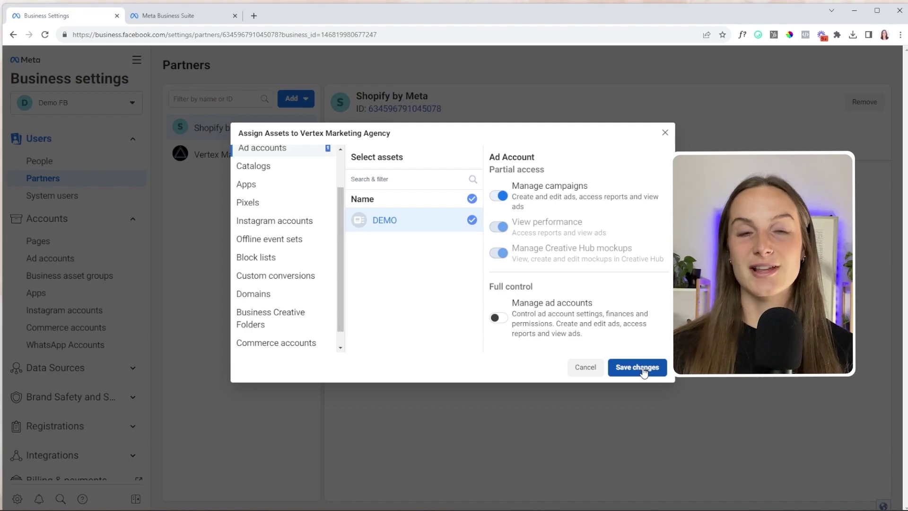
pyautogui.click(665, 132)
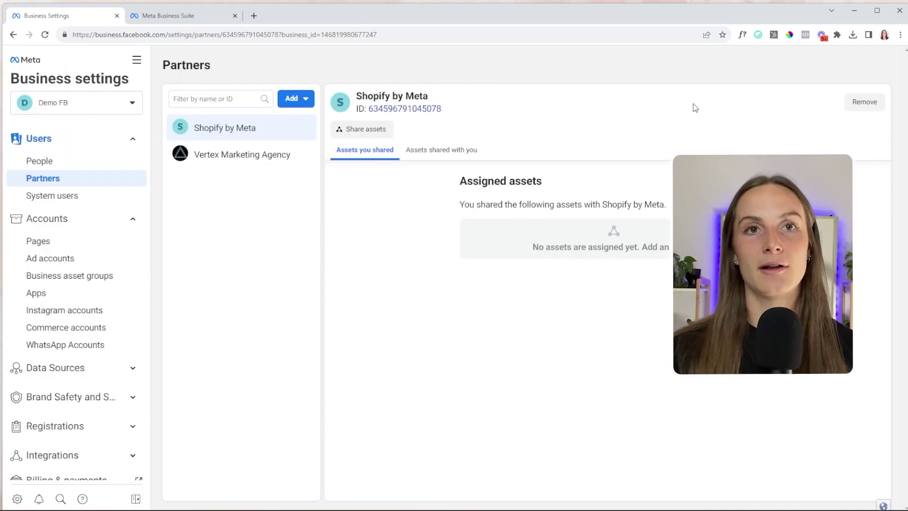
# Step: Compare the People page in Business Settings with the one in Meta Business Suite and return to Business Settings
pyautogui.click(75, 161)
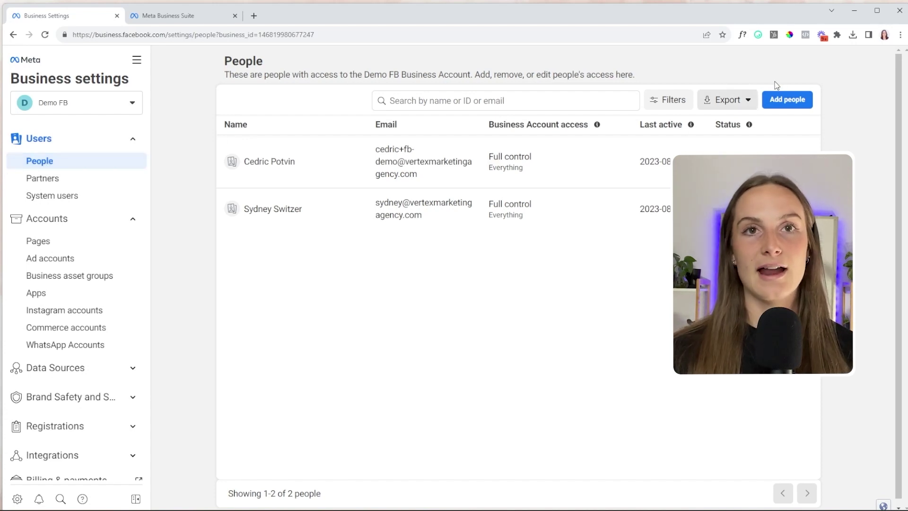
pyautogui.click(787, 100)
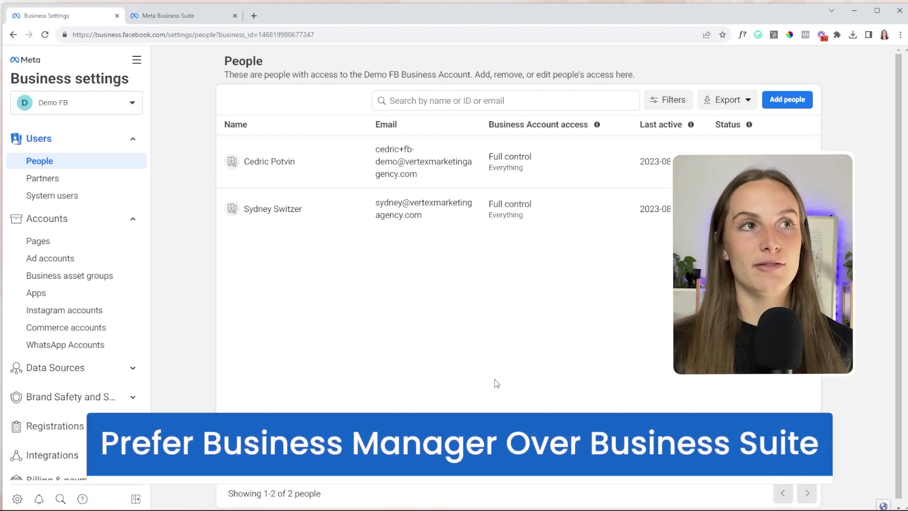
pyautogui.click(195, 21)
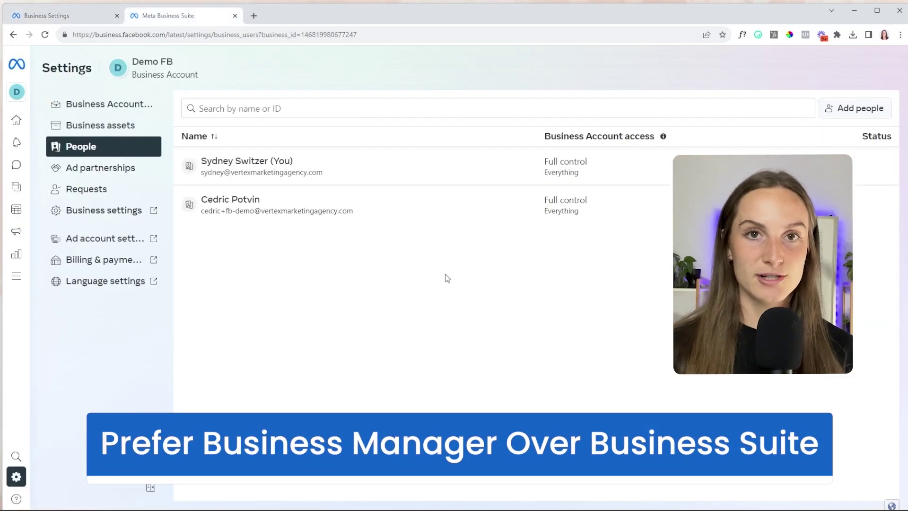
pyautogui.click(75, 19)
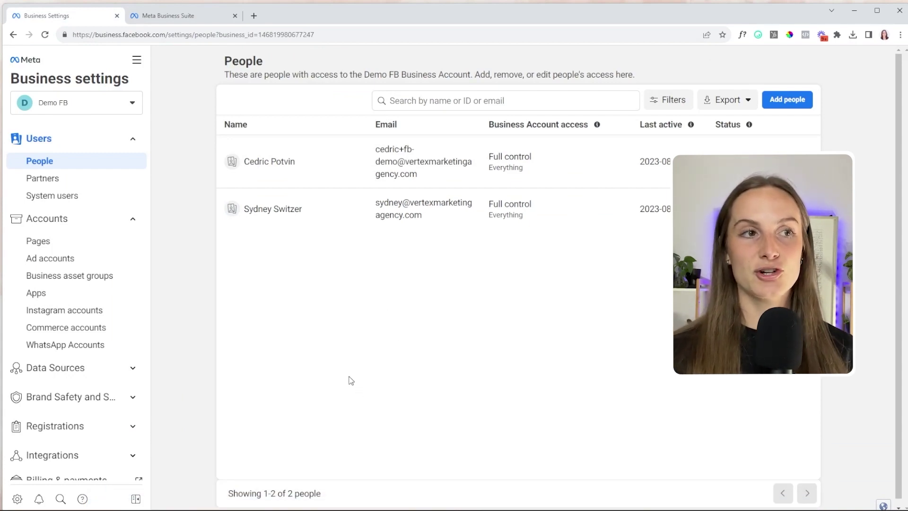
pyautogui.click(182, 15)
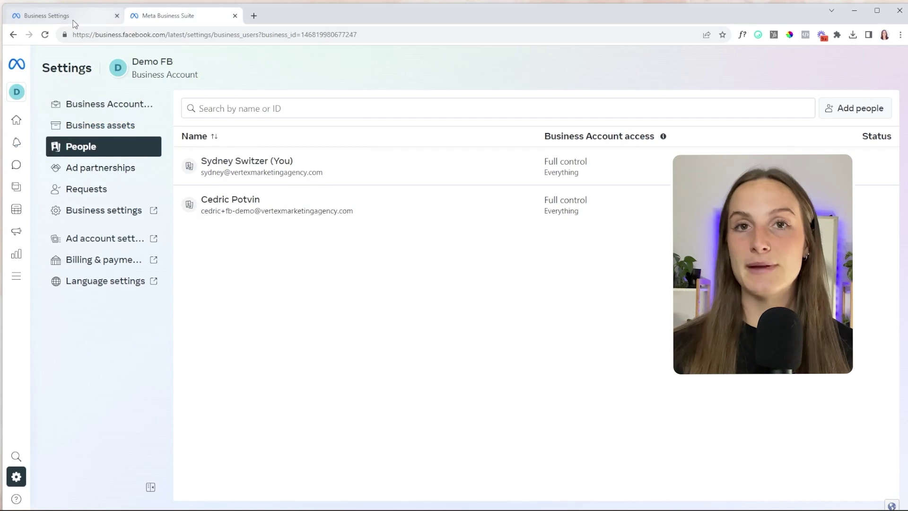
pyautogui.moveTo(70, 19)
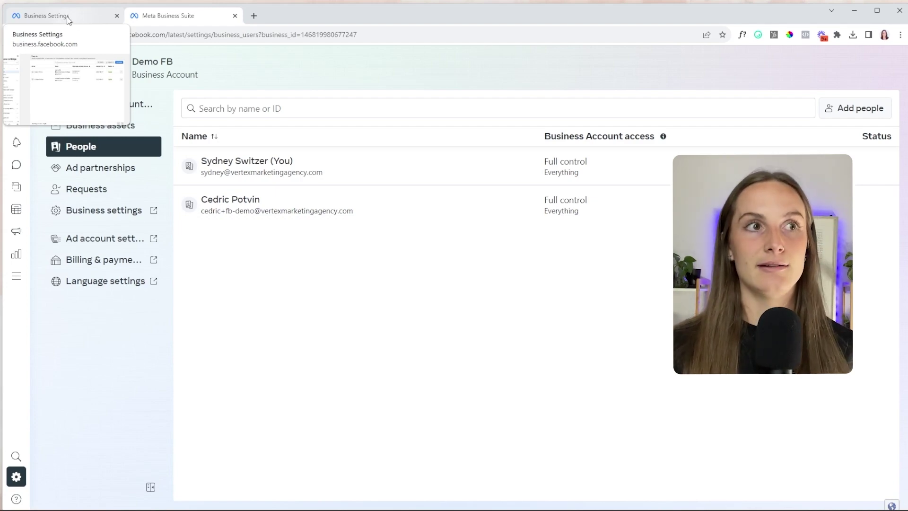
pyautogui.click(69, 18)
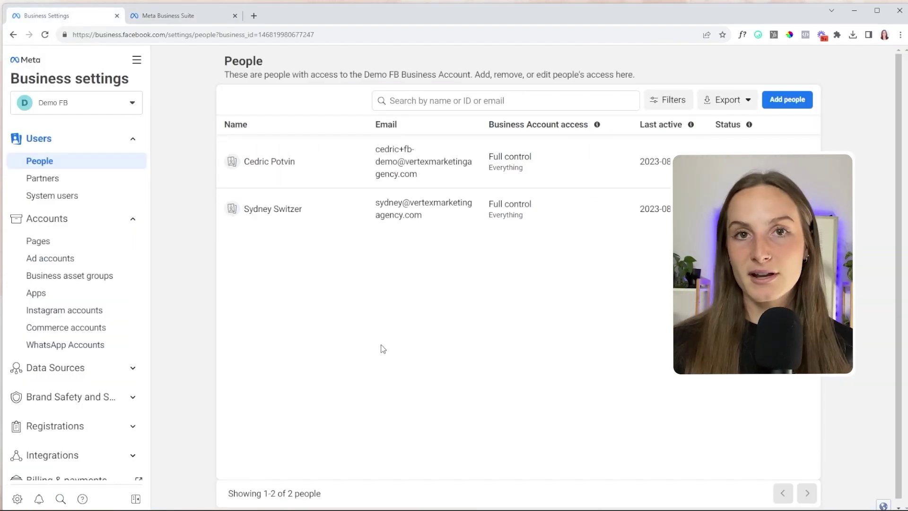